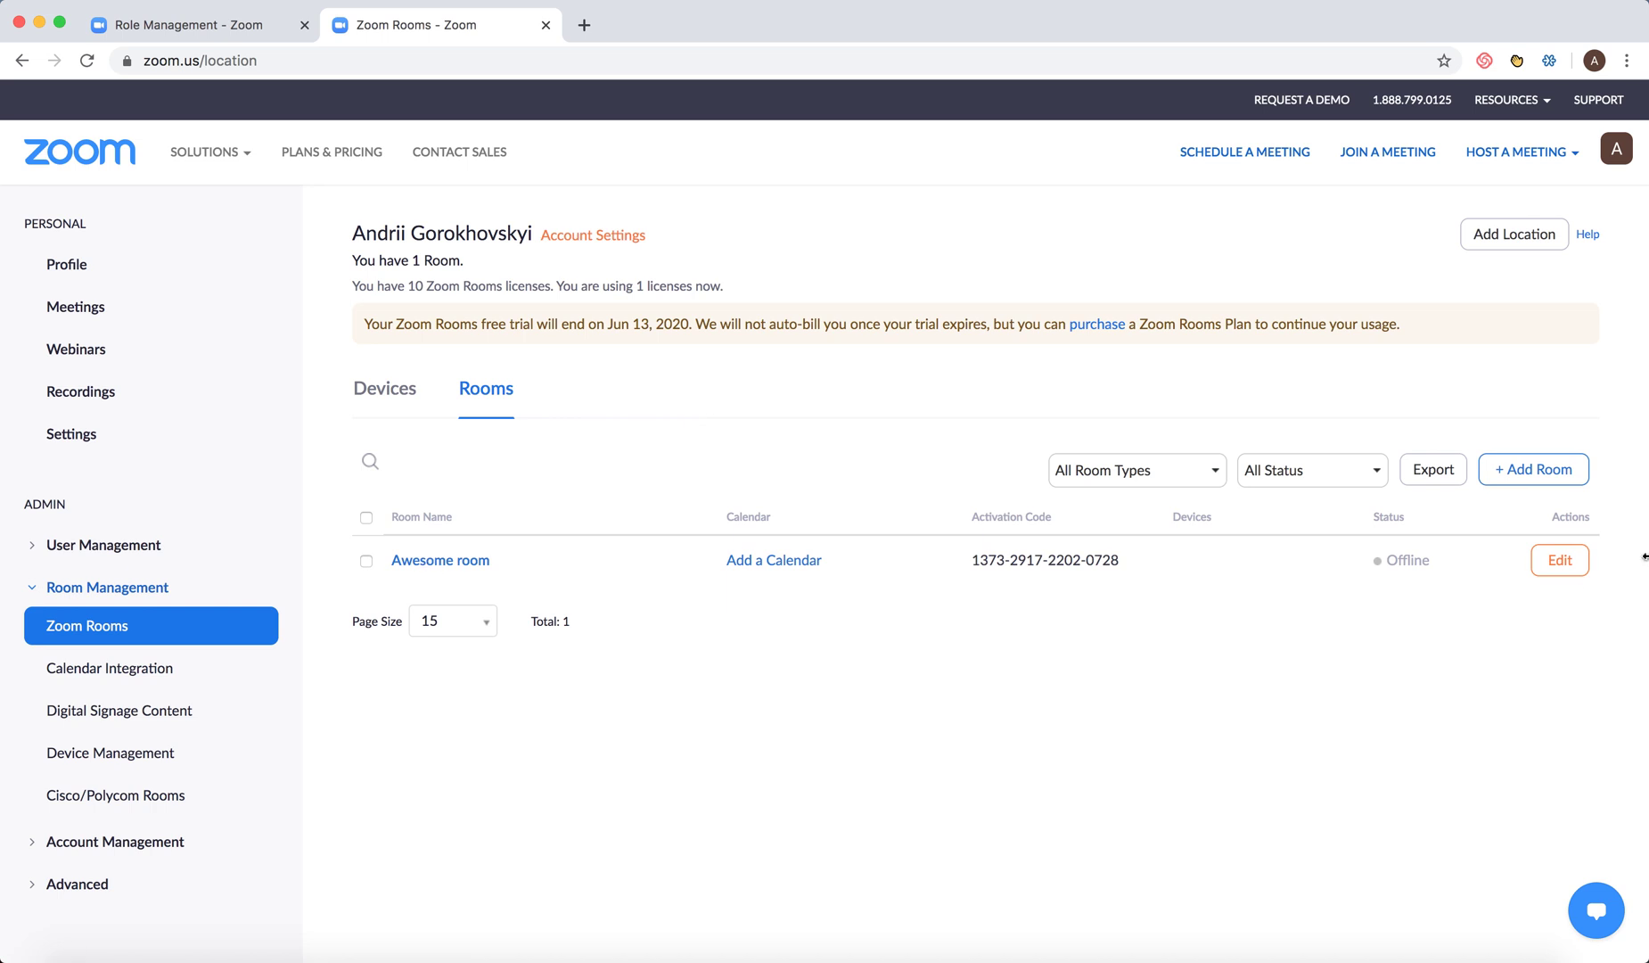
Open the Awesome room's Rooms Profile via its Edit link.
{"action": "left_click", "coordinate": [1583, 574]}
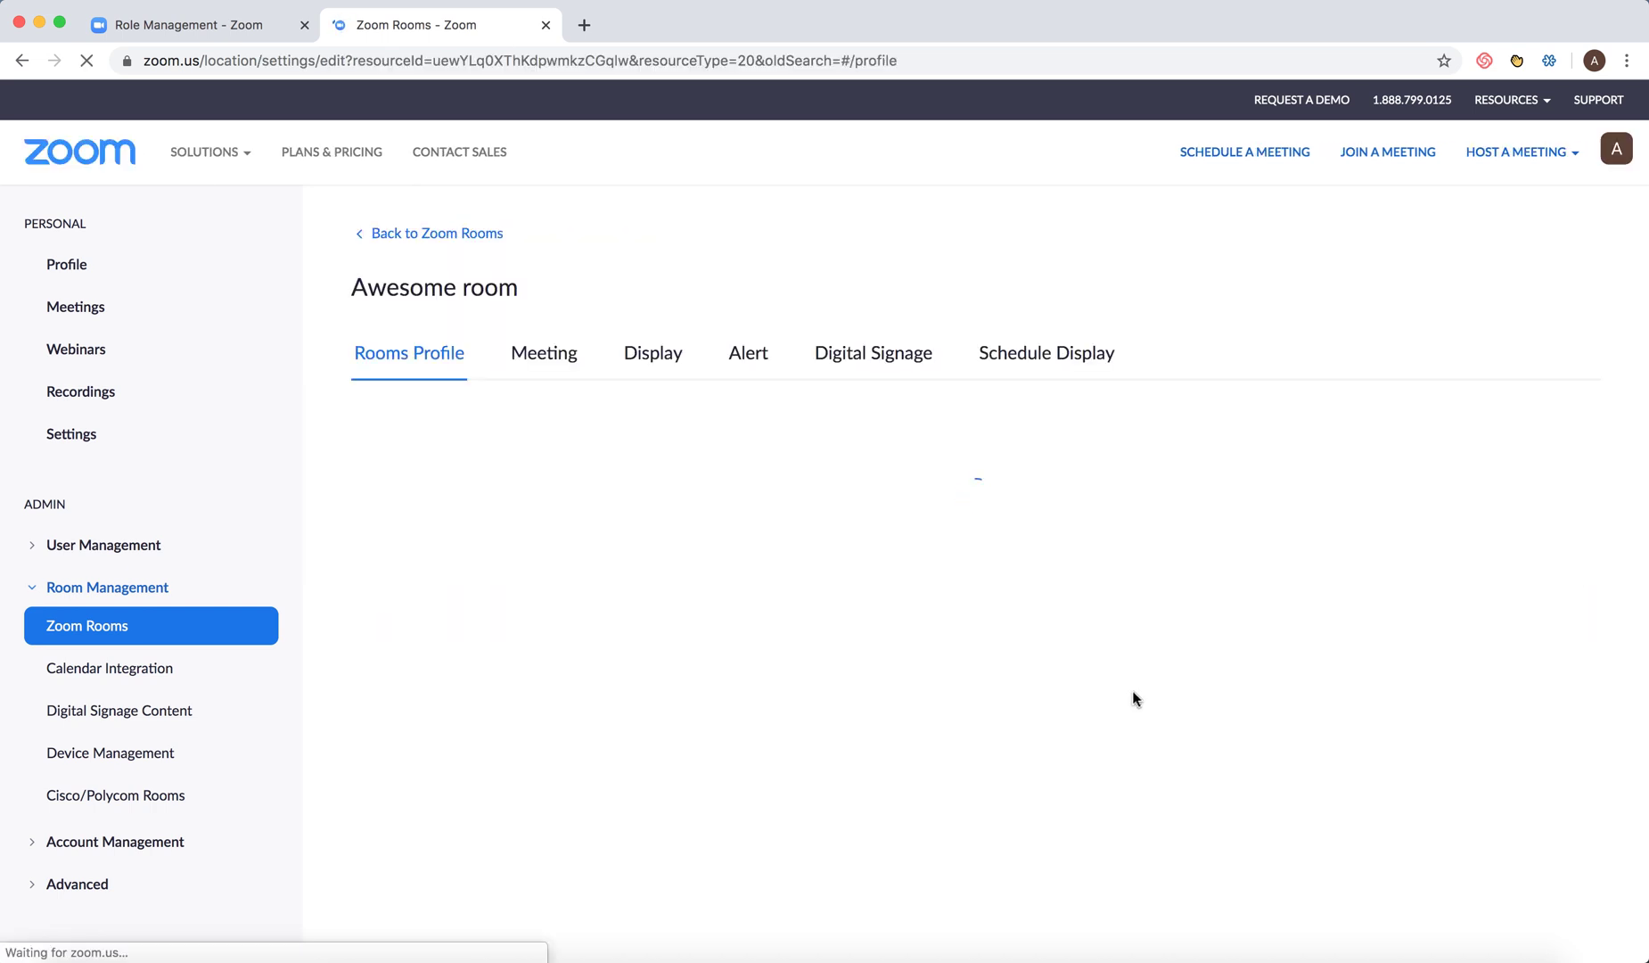
{"action": "scroll", "coordinate": [1132, 690], "scroll_direction": "down", "scroll_amount": 10}
{"action": "scroll", "coordinate": [1132, 690], "scroll_direction": "up", "scroll_amount": 10}
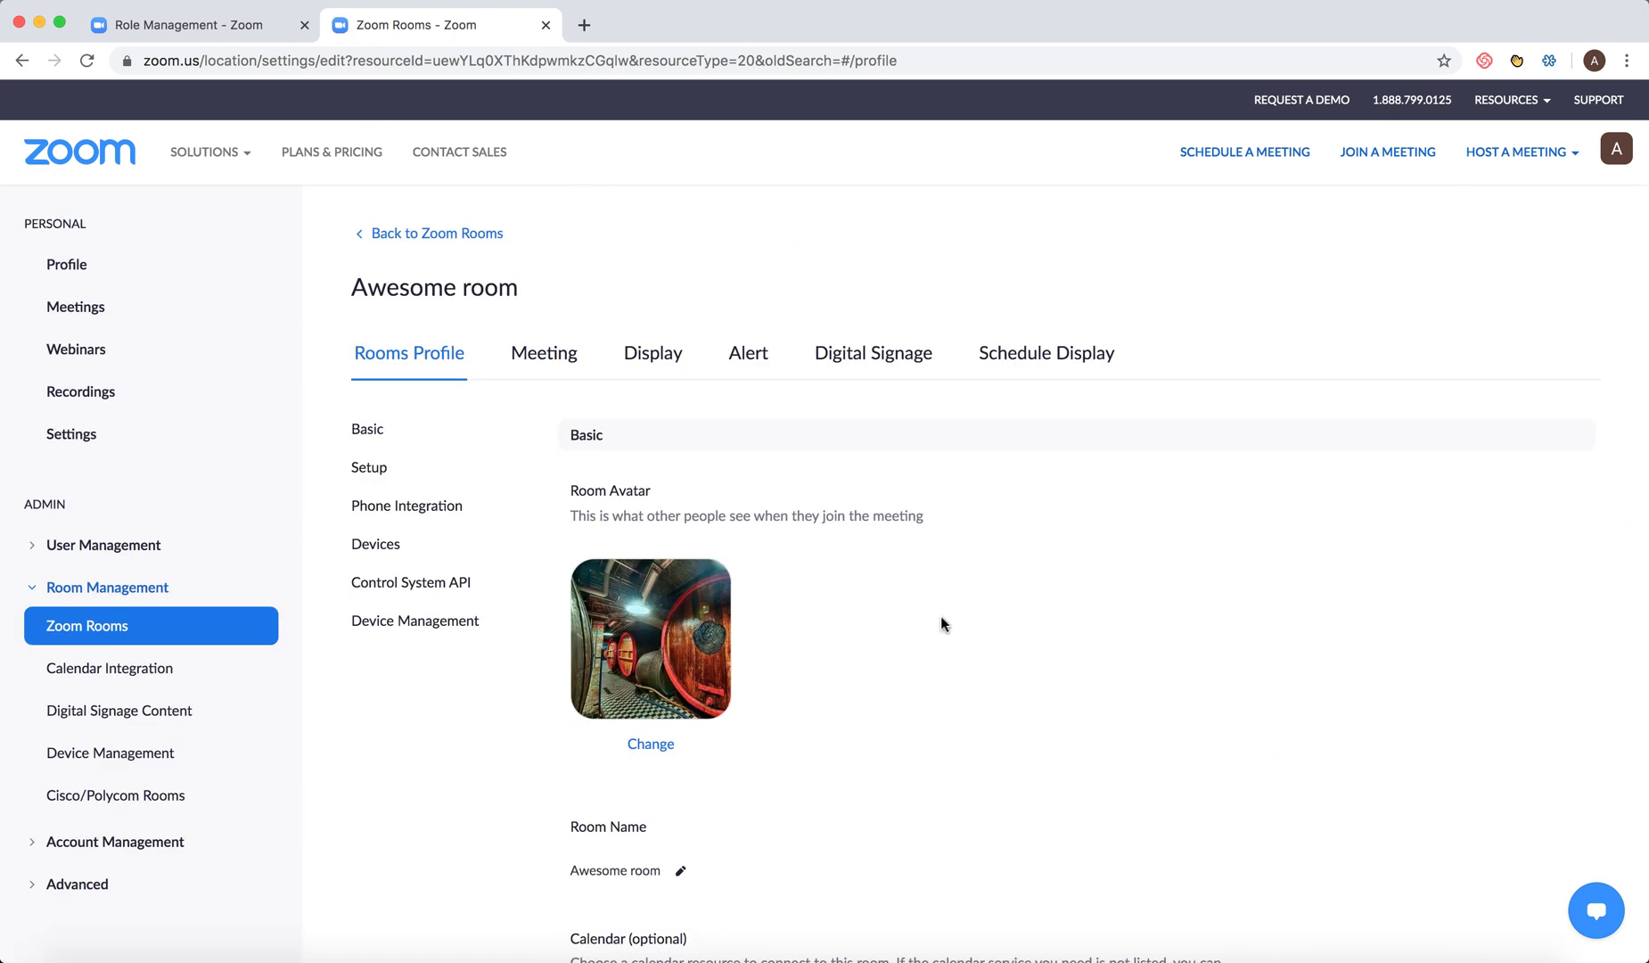
{"action": "scroll", "coordinate": [940, 623], "scroll_direction": "down", "scroll_amount": 3}
{"action": "scroll", "coordinate": [941, 623], "scroll_direction": "down", "scroll_amount": 4}
{"action": "scroll", "coordinate": [940, 623], "scroll_direction": "down", "scroll_amount": 4}
{"action": "scroll", "coordinate": [940, 623], "scroll_direction": "down", "scroll_amount": 5}
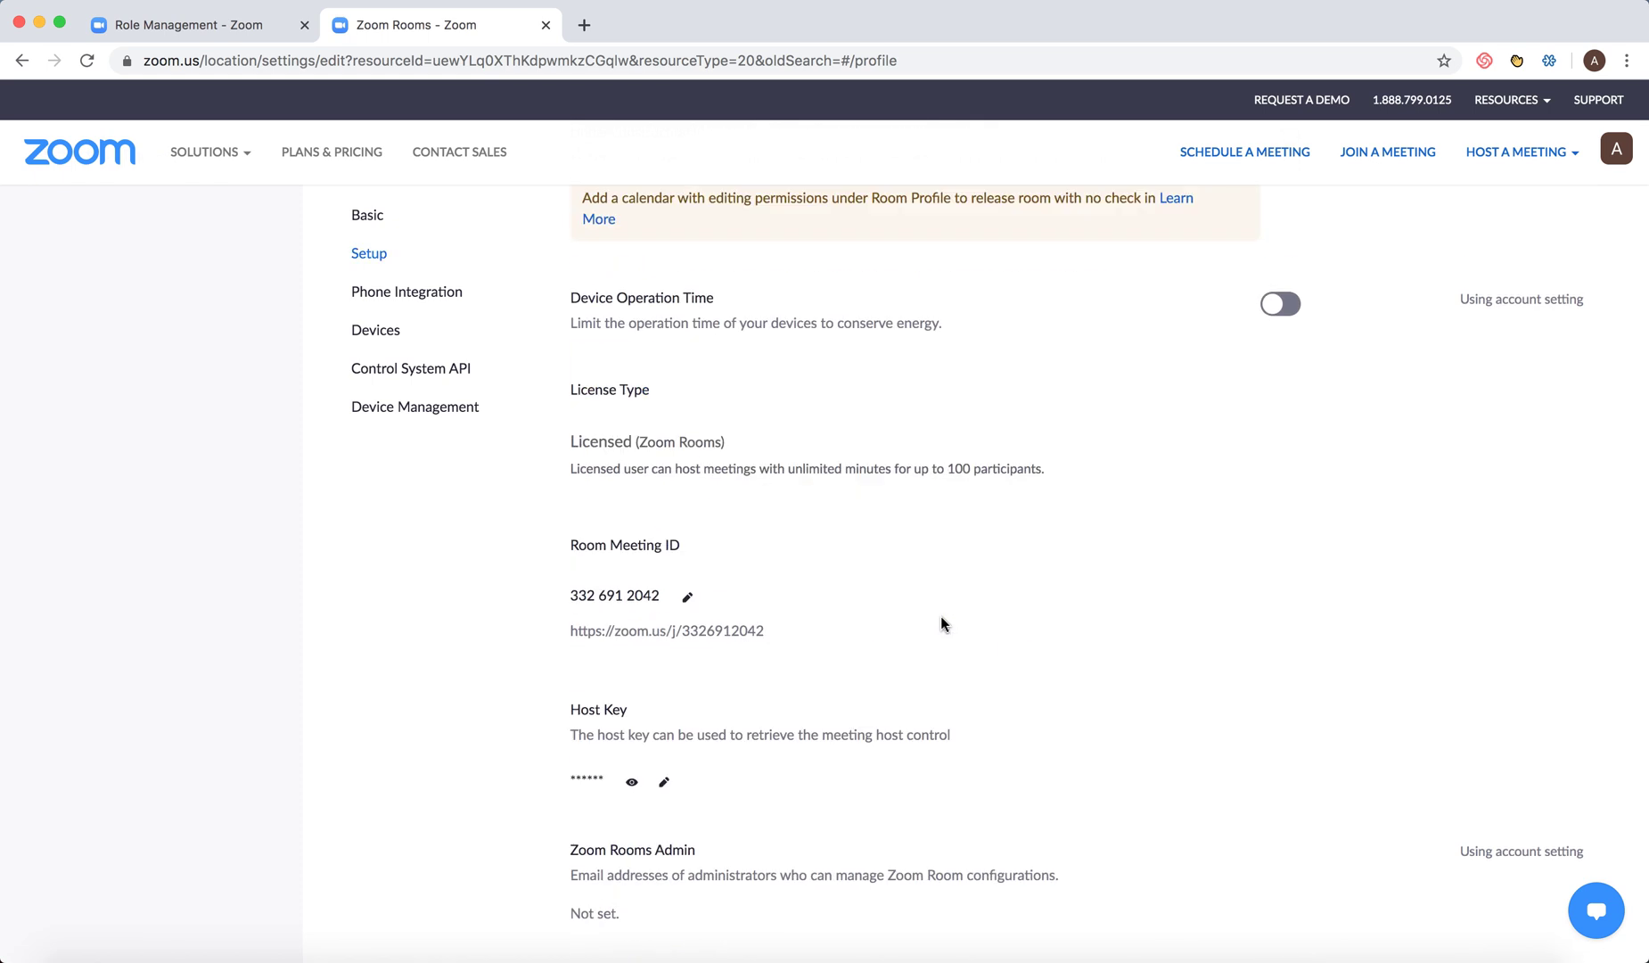
{"action": "scroll", "coordinate": [940, 623], "scroll_direction": "down", "scroll_amount": 4}
{"action": "scroll", "coordinate": [940, 623], "scroll_direction": "down", "scroll_amount": 1}
{"action": "scroll", "coordinate": [940, 623], "scroll_direction": "down", "scroll_amount": 2}
{"action": "scroll", "coordinate": [940, 623], "scroll_direction": "up", "scroll_amount": 1}
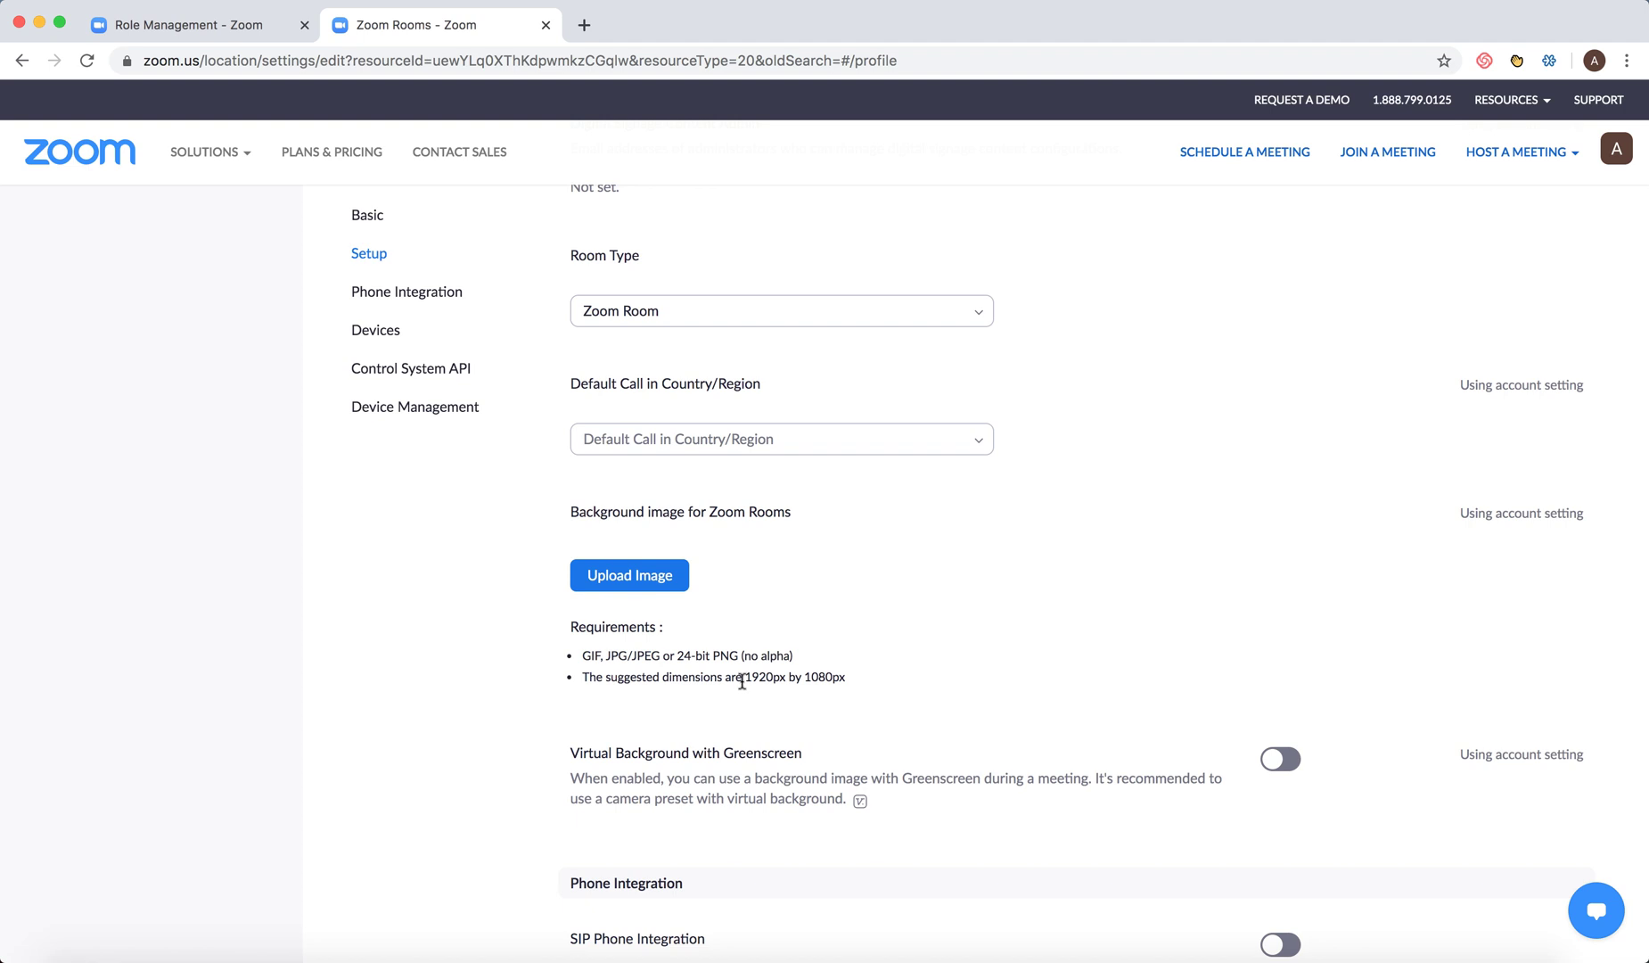
Highlight the suggested dimensions text under Background image for Zoom Rooms.
{"action": "left_click_drag", "start_coordinate": [668, 680], "coordinate": [837, 684]}
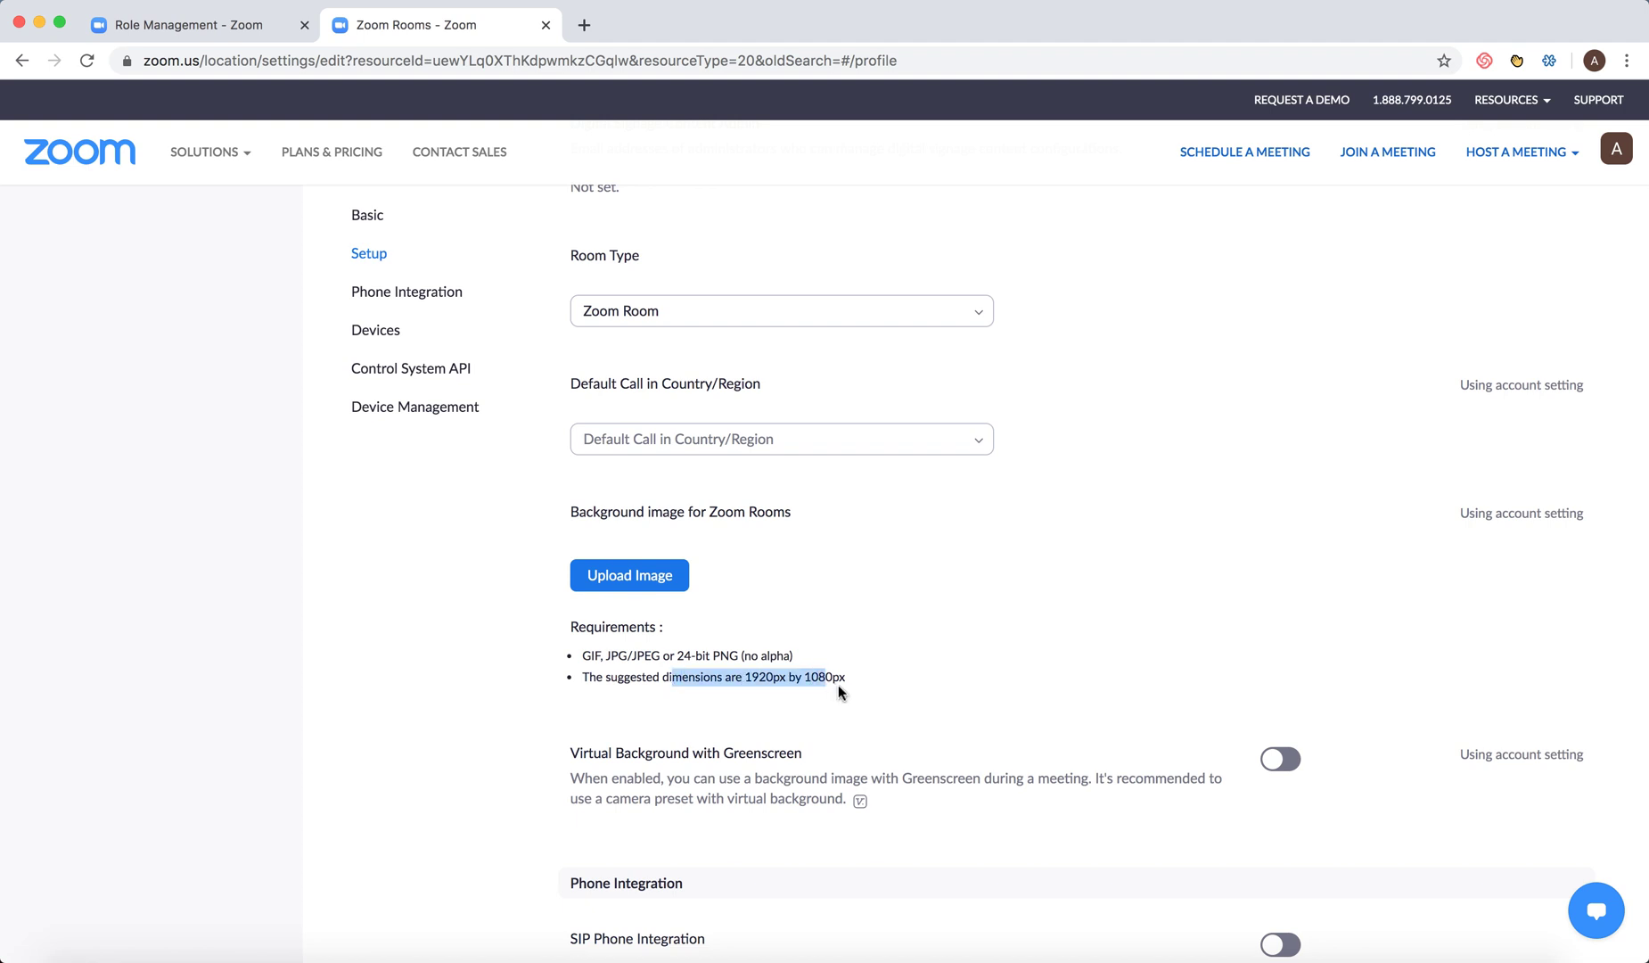
Upload 'Zwack-museum-Budapest-Old distillery-inside.jpeg' as the Zoom Rooms background image.
{"action": "left_click", "coordinate": [652, 588]}
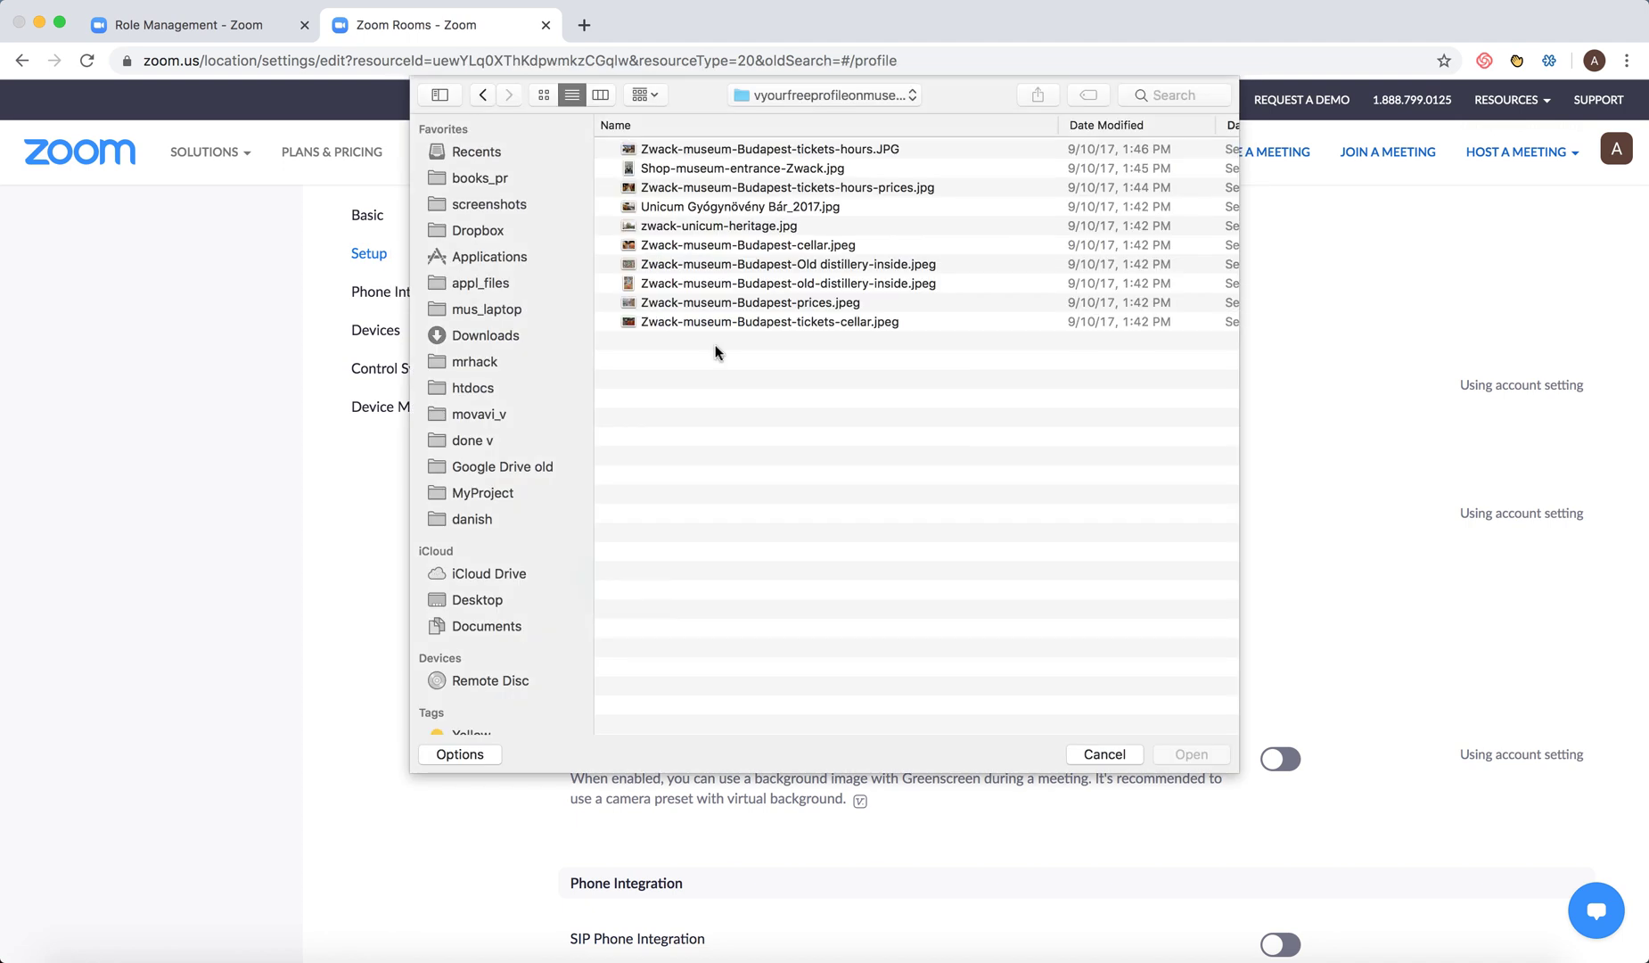
{"action": "left_click", "coordinate": [721, 305]}
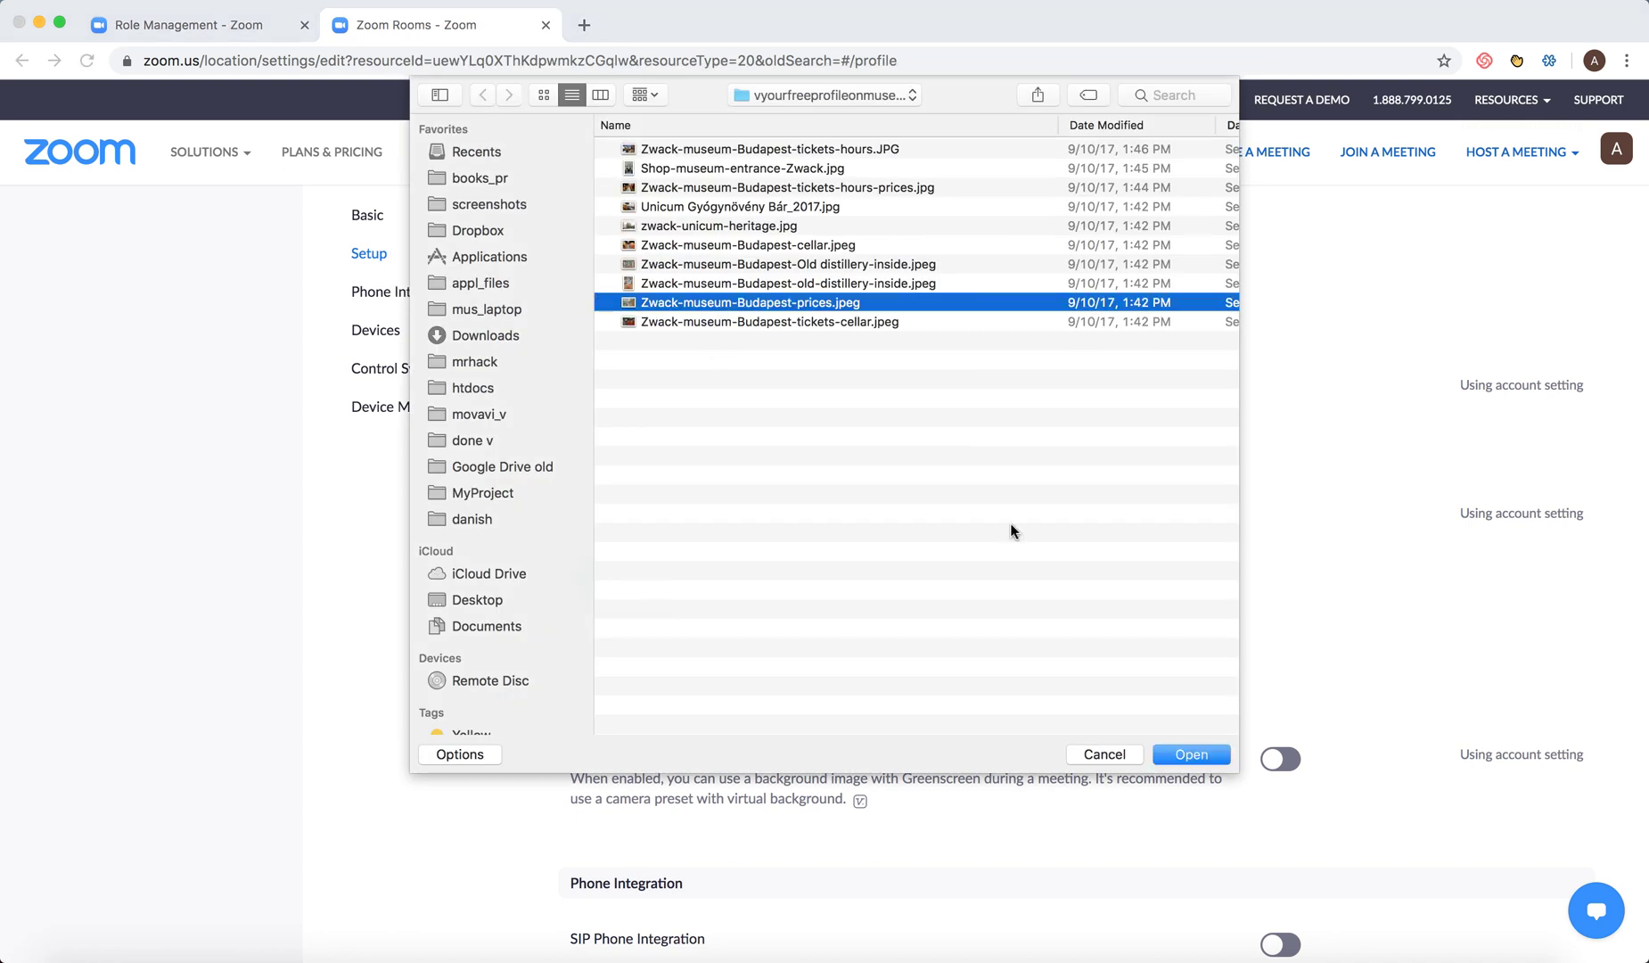
{"action": "left_click", "coordinate": [828, 266]}
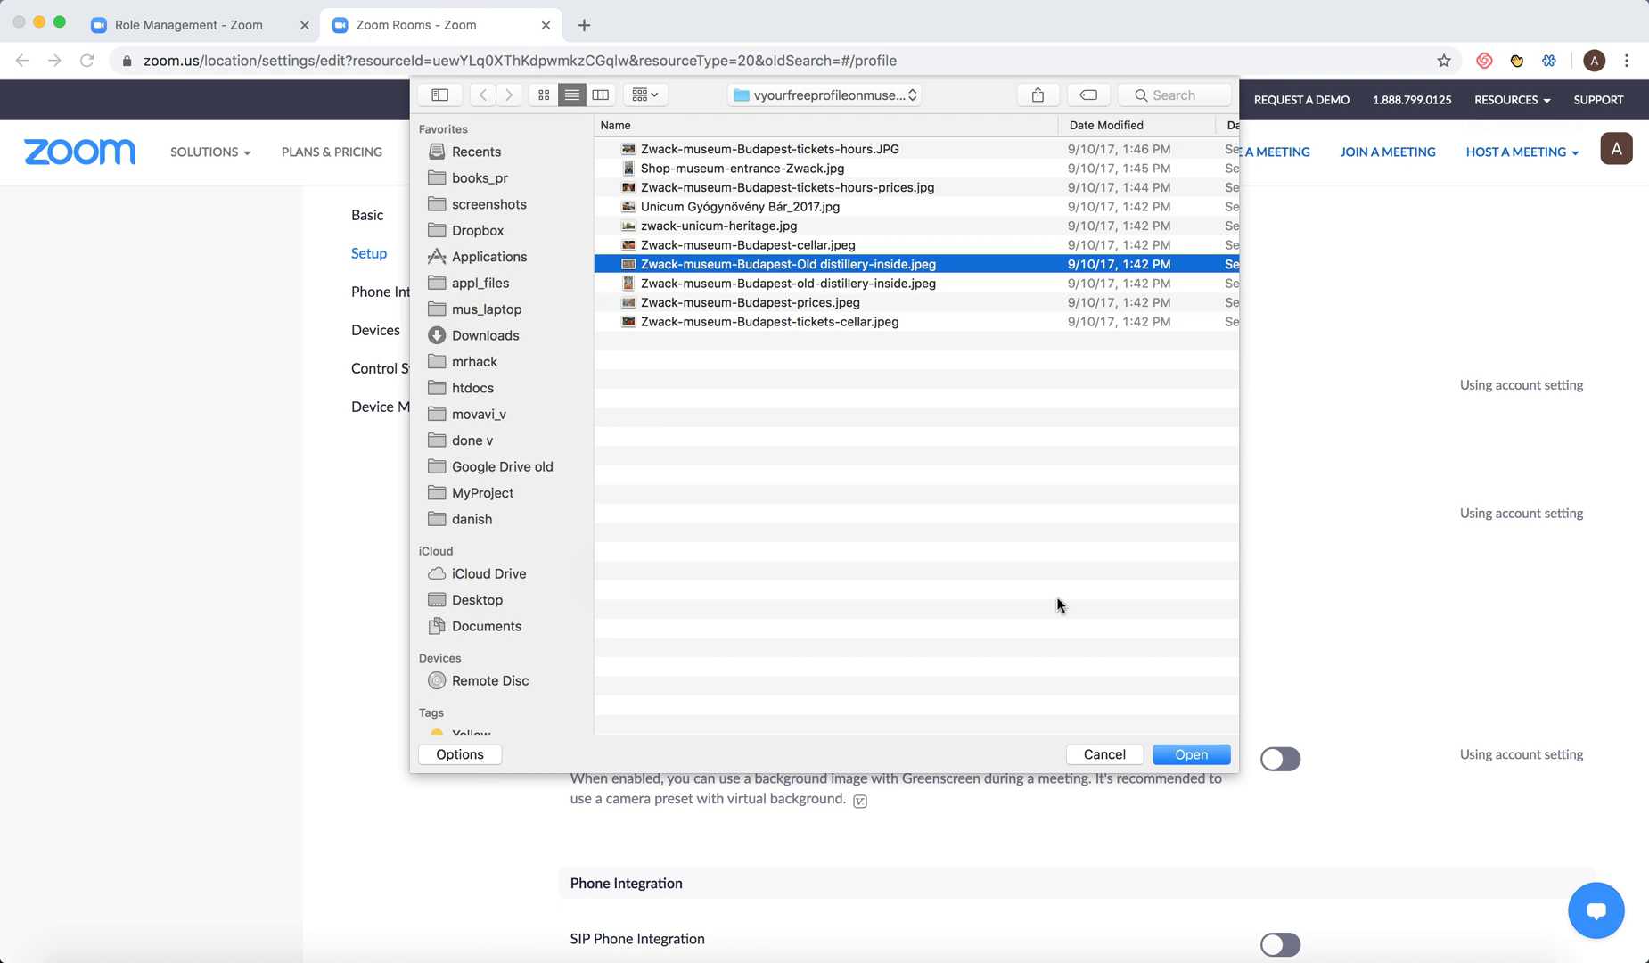
{"action": "left_click", "coordinate": [1188, 757]}
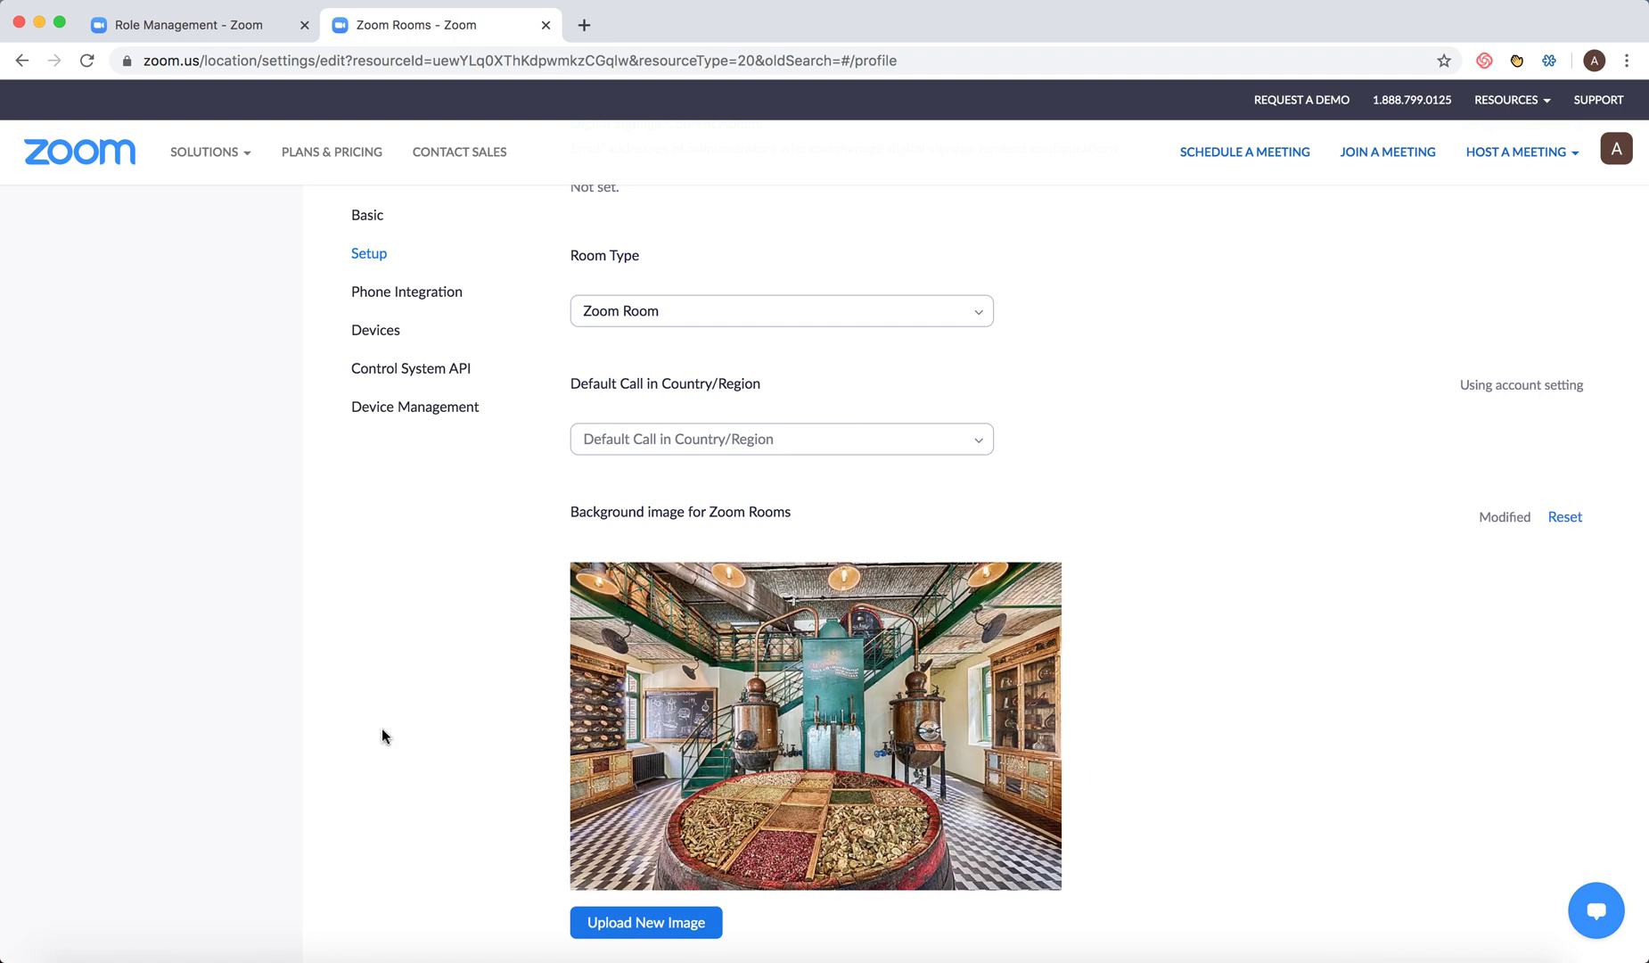
{"action": "scroll", "coordinate": [382, 734], "scroll_direction": "down", "scroll_amount": 2}
{"action": "scroll", "coordinate": [381, 734], "scroll_direction": "down", "scroll_amount": 3}
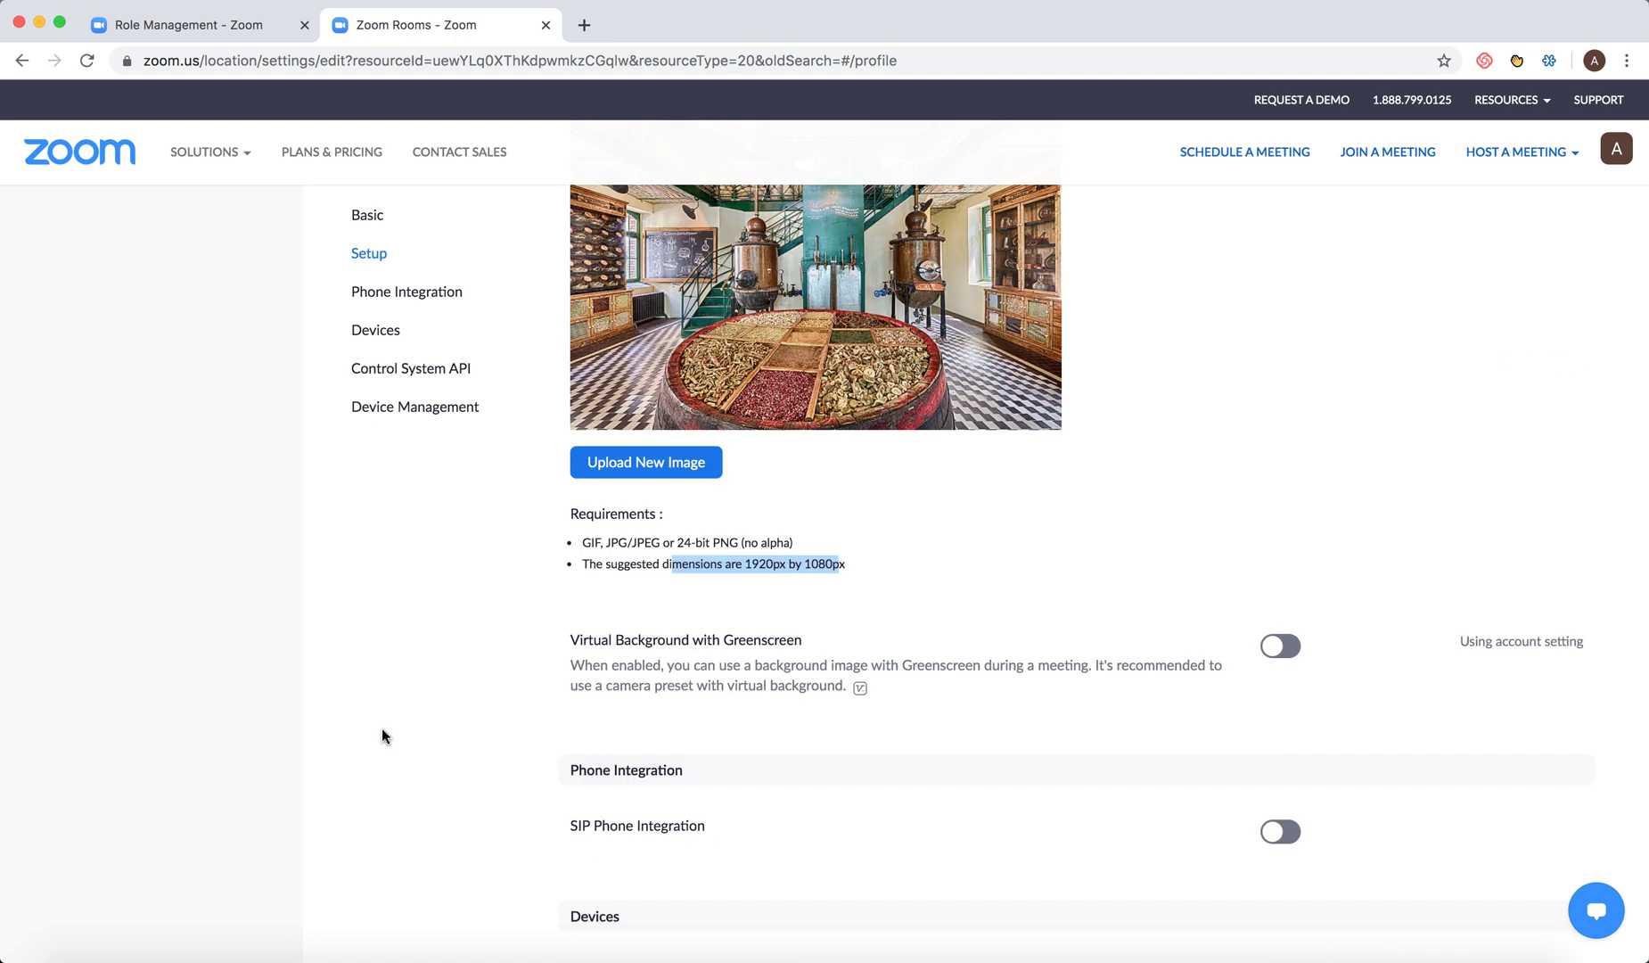
{"action": "scroll", "coordinate": [382, 728], "scroll_direction": "down", "scroll_amount": 5}
{"action": "scroll", "coordinate": [381, 728], "scroll_direction": "down", "scroll_amount": 5}
{"action": "scroll", "coordinate": [381, 728], "scroll_direction": "down", "scroll_amount": 5}
{"action": "scroll", "coordinate": [381, 727], "scroll_direction": "up", "scroll_amount": 2}
{"action": "scroll", "coordinate": [382, 728], "scroll_direction": "up", "scroll_amount": 3}
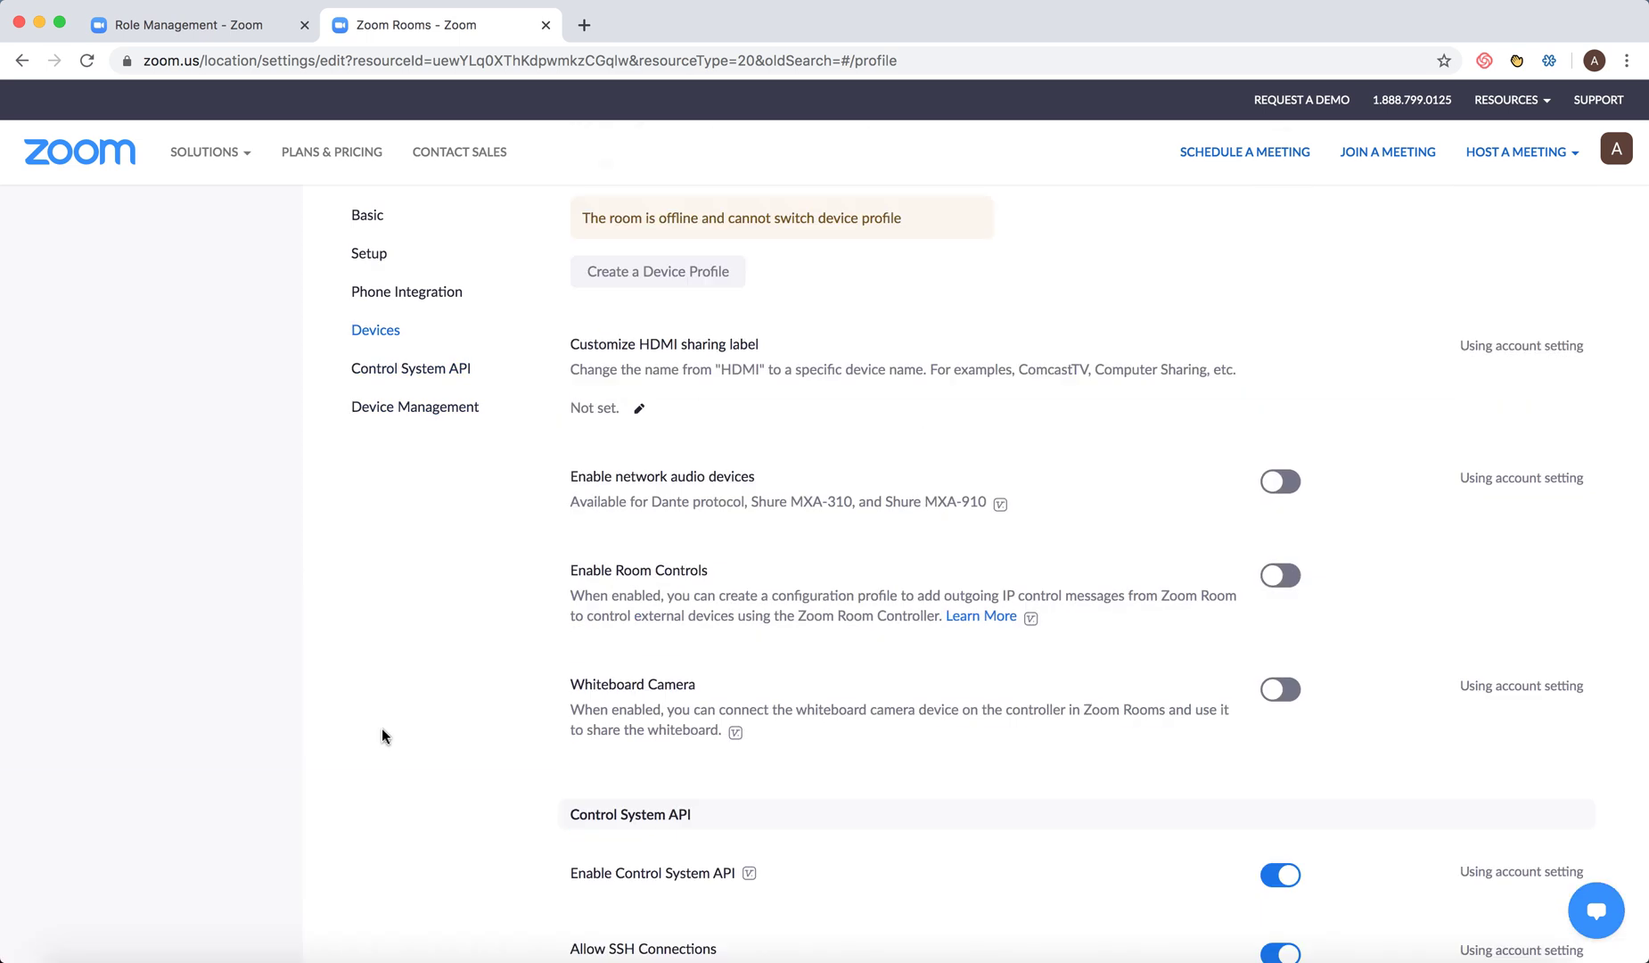
{"action": "scroll", "coordinate": [382, 727], "scroll_direction": "up", "scroll_amount": 2}
{"action": "scroll", "coordinate": [382, 728], "scroll_direction": "up", "scroll_amount": 6}
{"action": "scroll", "coordinate": [382, 728], "scroll_direction": "up", "scroll_amount": 4}
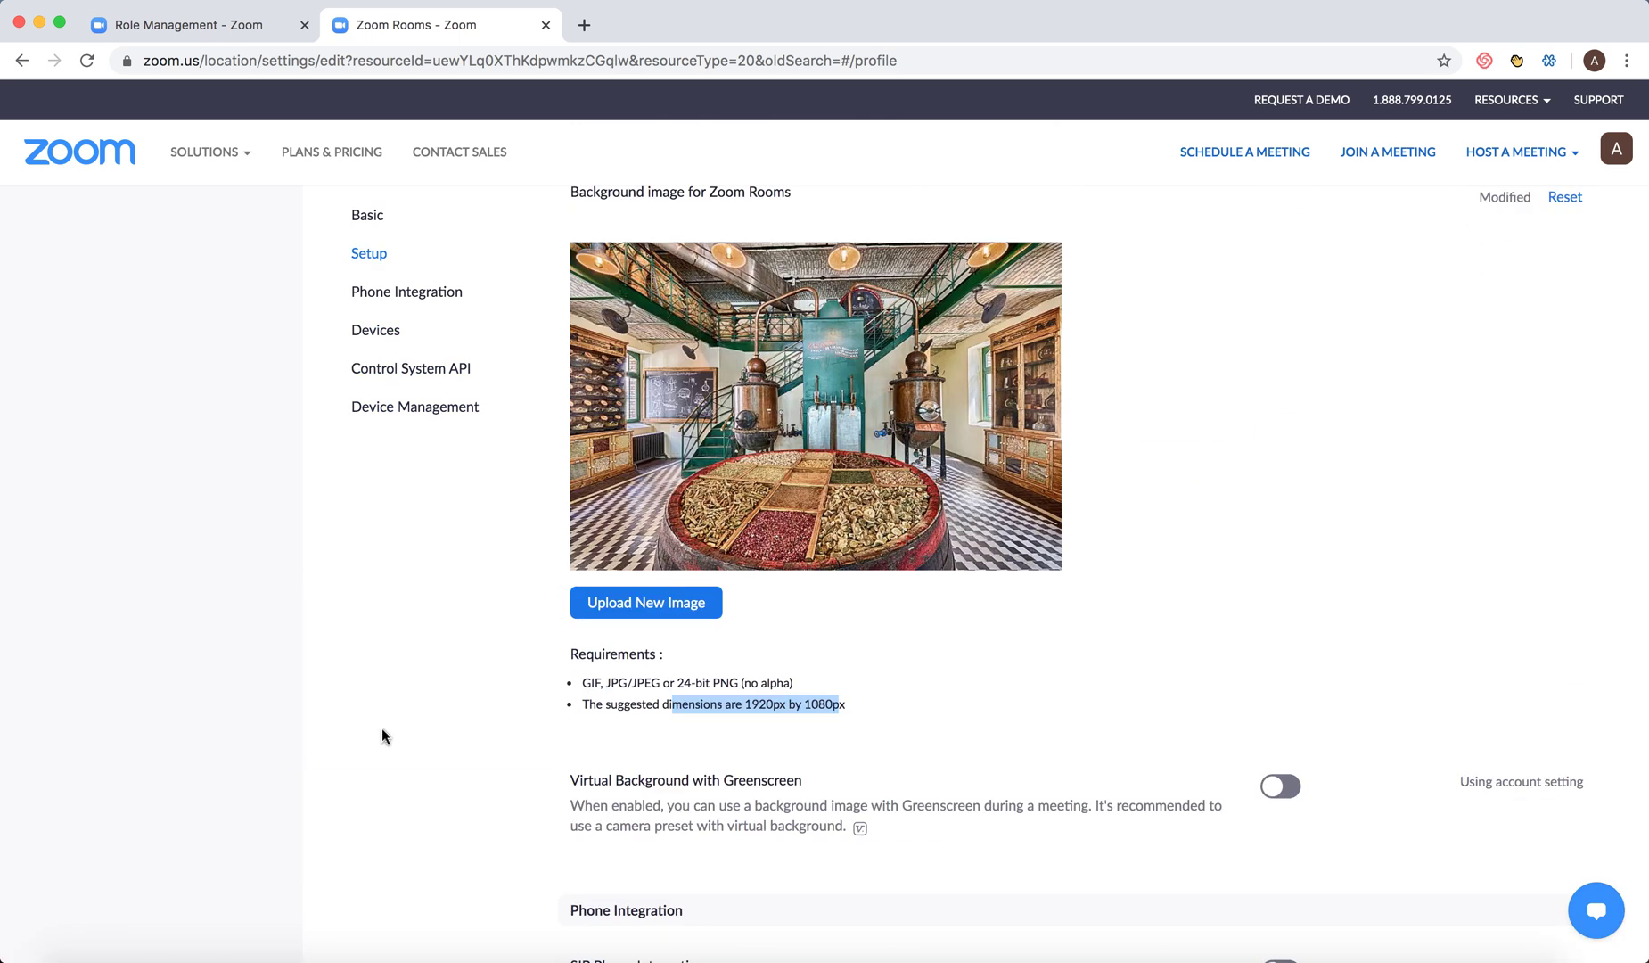
{"action": "scroll", "coordinate": [382, 729], "scroll_direction": "up", "scroll_amount": 1}
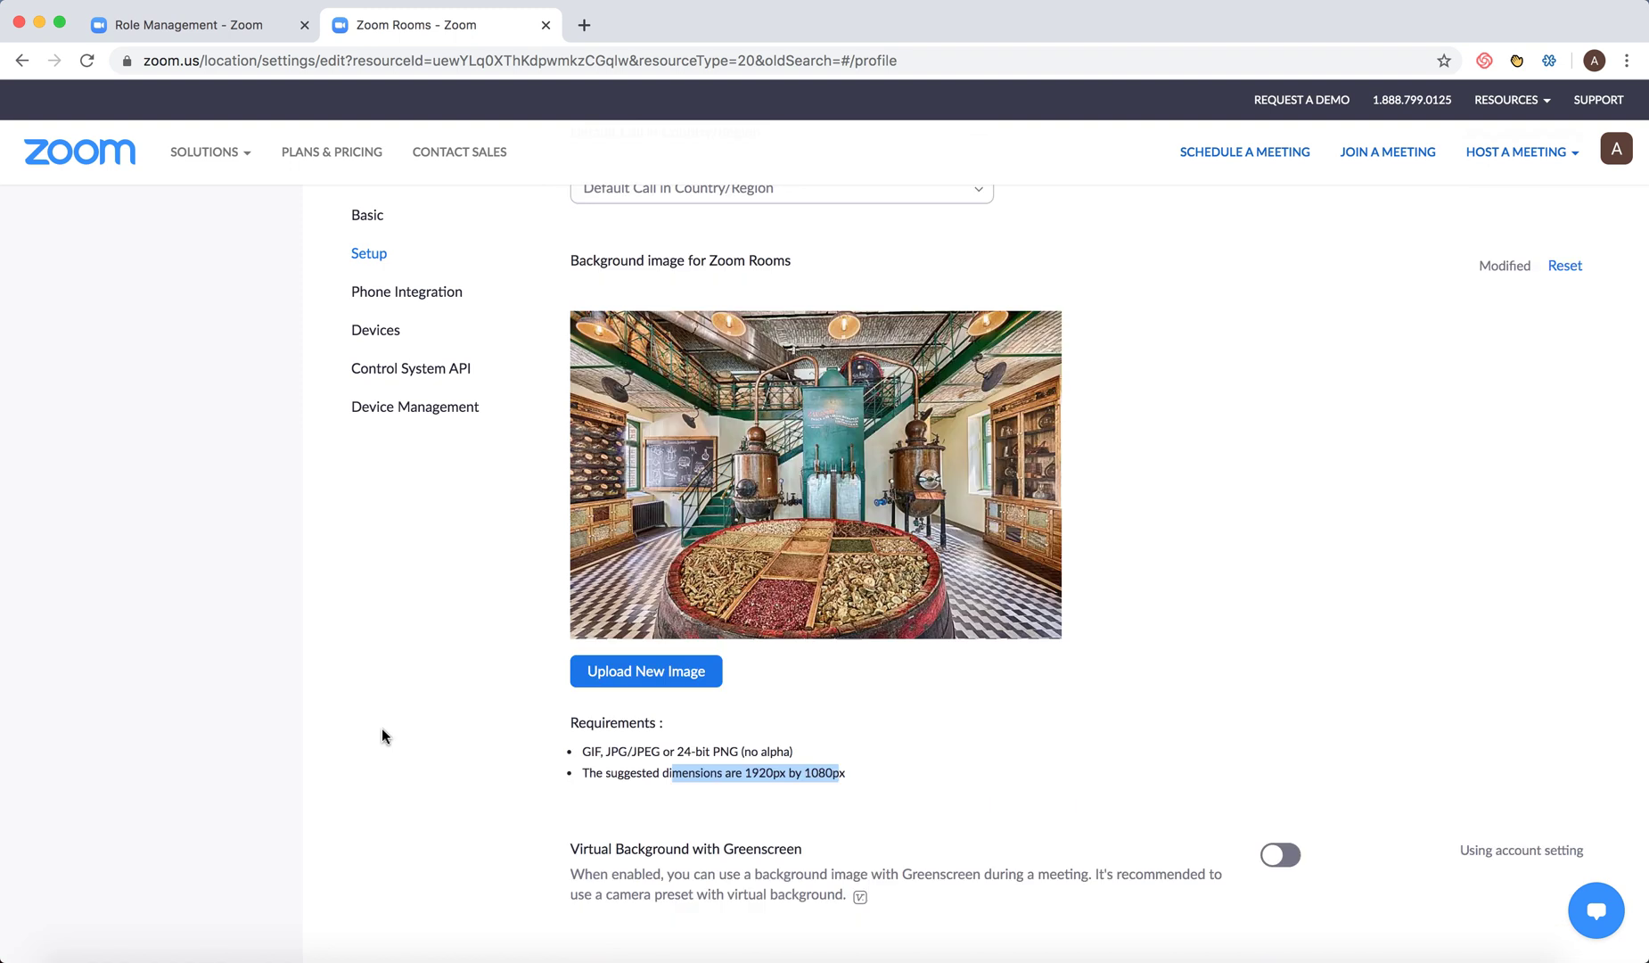